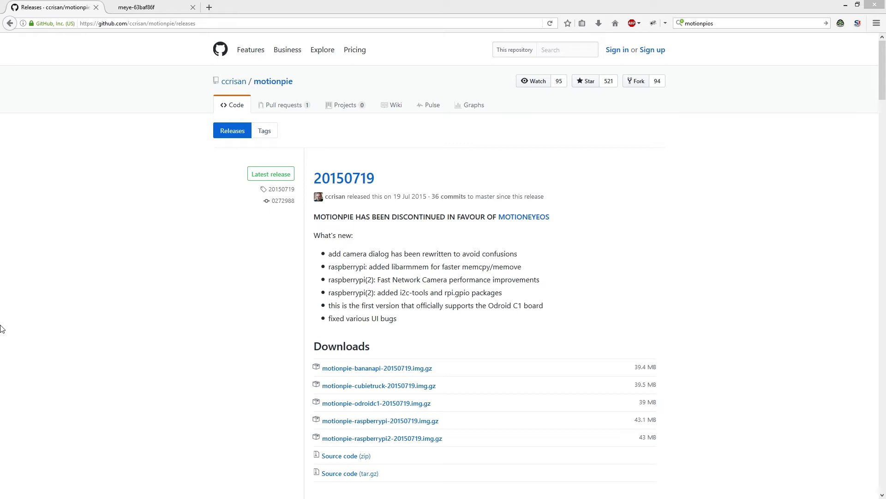
left_click(143, 23)
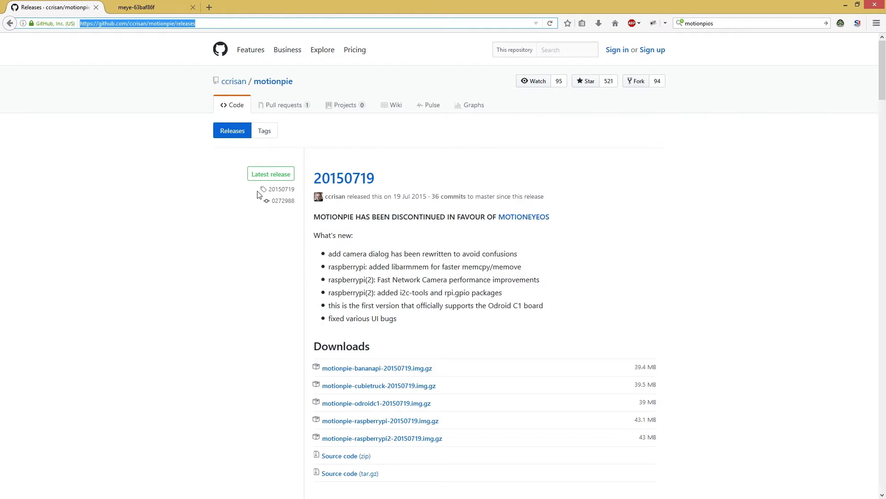
scroll(172, 245, "down", 2)
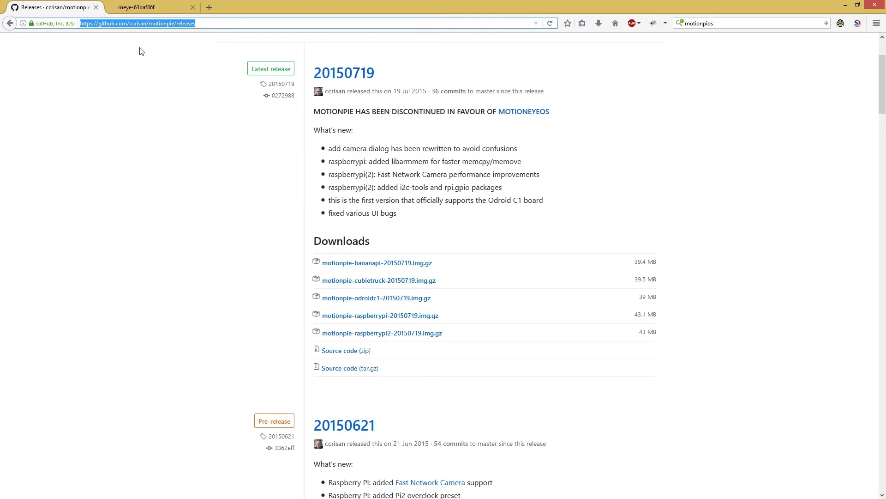
Step: On the meye-63baf86f camera page at 192.168.1.20, switch Advanced Settings on
left_click(136, 9)
left_click(77, 23)
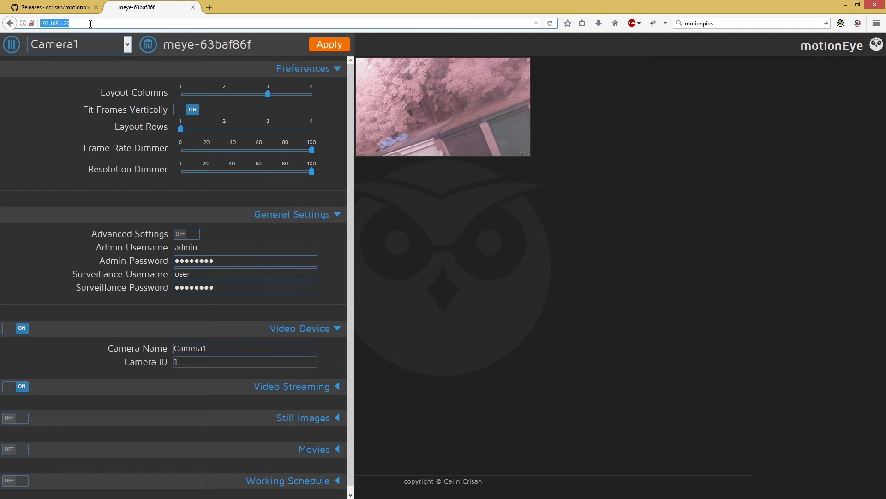
left_click(90, 23)
left_click_drag(90, 23, 41, 27)
left_click(185, 234)
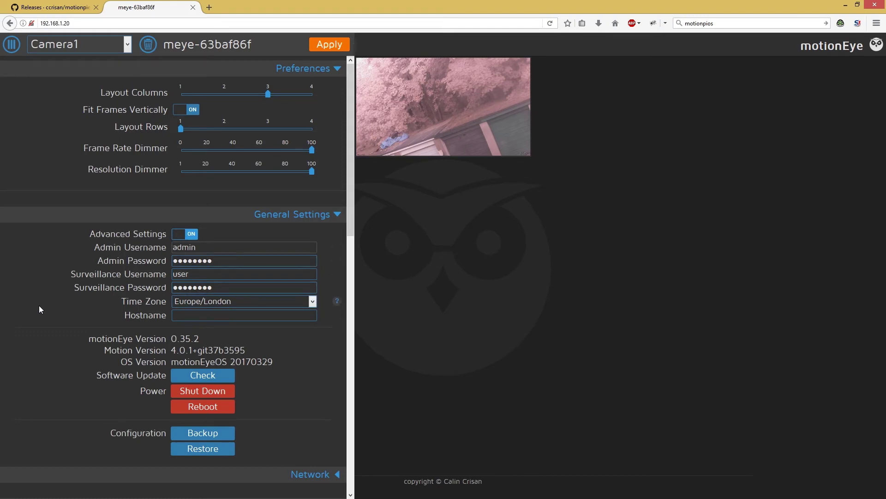
Step: Expand Network to show the wireless details, leaving IP Configuration on Automatic (DHCP)
scroll(38, 306, "down", 3)
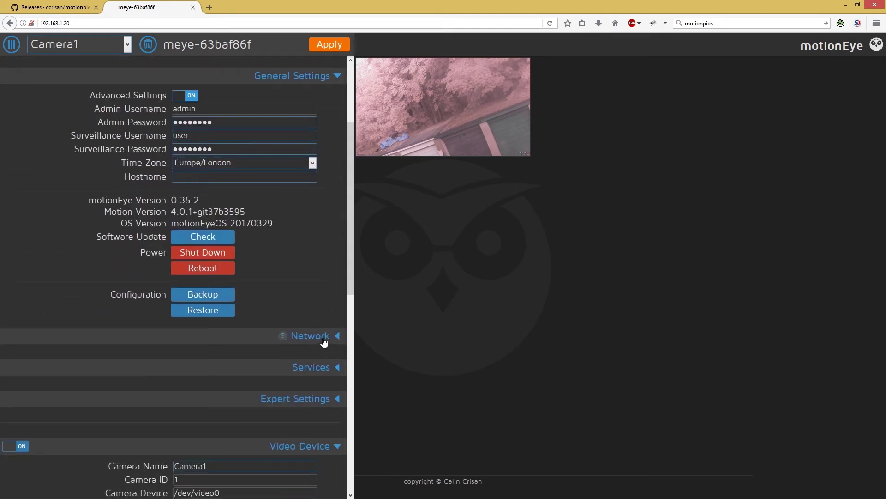
left_click(323, 338)
scroll(67, 233, "down", 3)
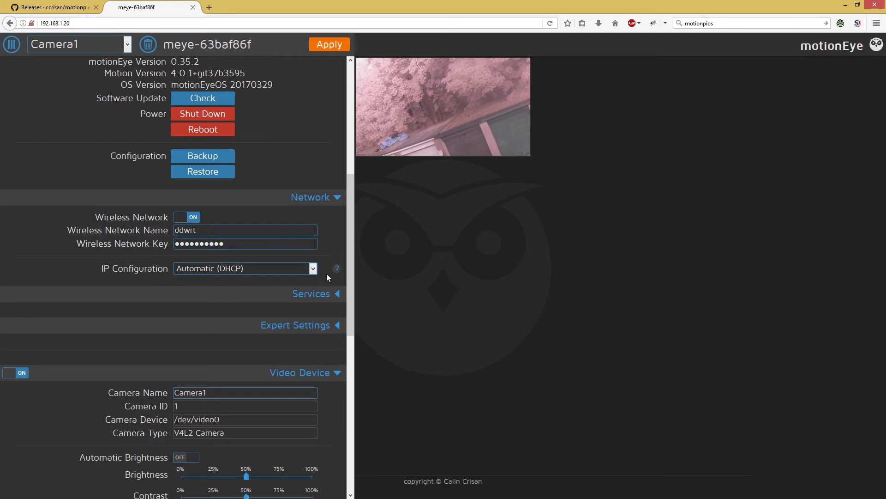
left_click(314, 270)
left_click(314, 273)
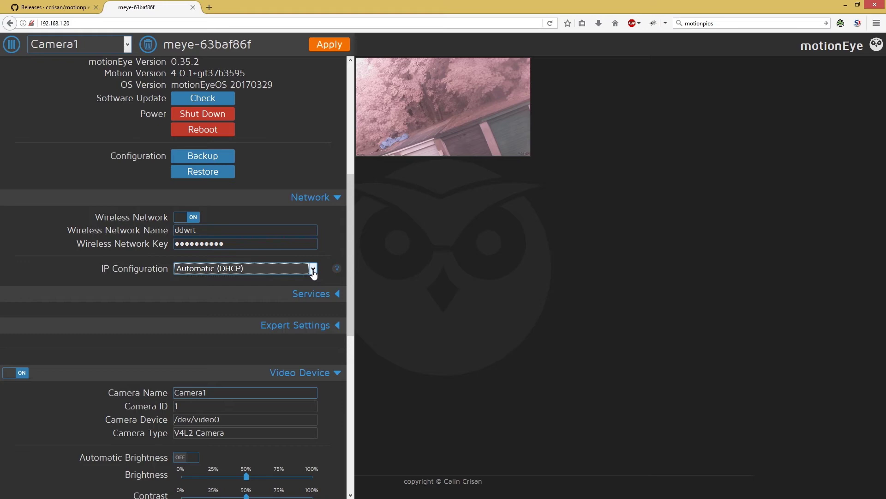
left_click(314, 271)
left_click(314, 270)
scroll(41, 245, "up", 6)
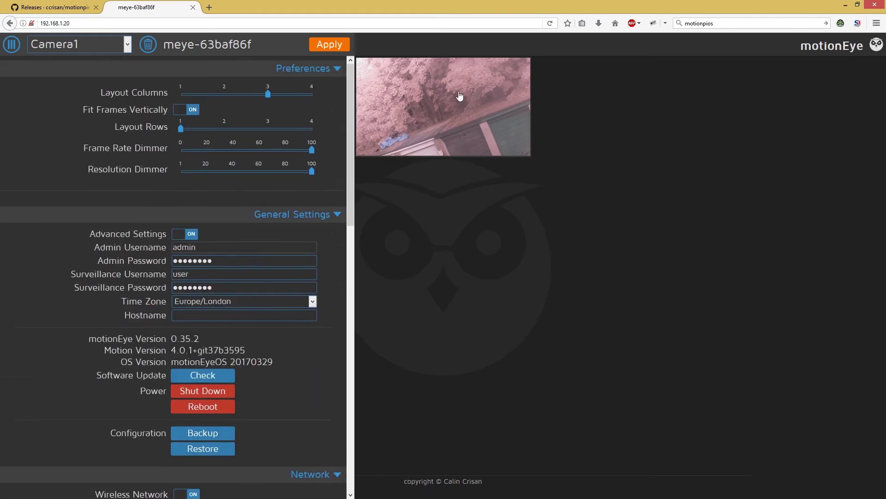
Step: Close the settings panel with the camera's wrench button so only Camera1's live feed shows
mouse_move(448, 107)
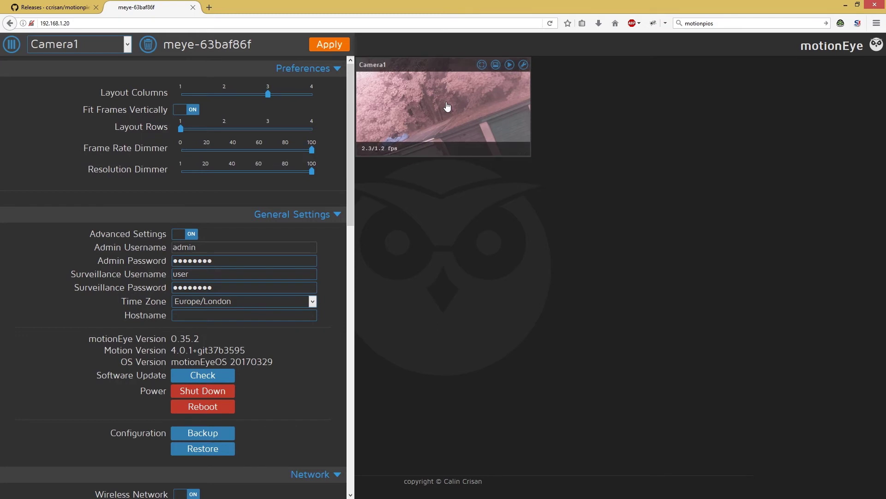
left_click(524, 65)
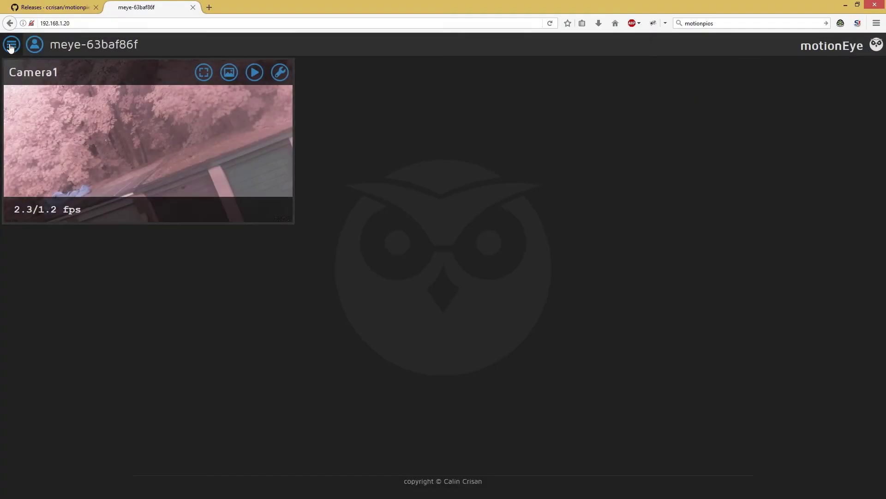
Step: Reopen the settings panel and look over the admin and surveillance username and password fields
left_click(11, 45)
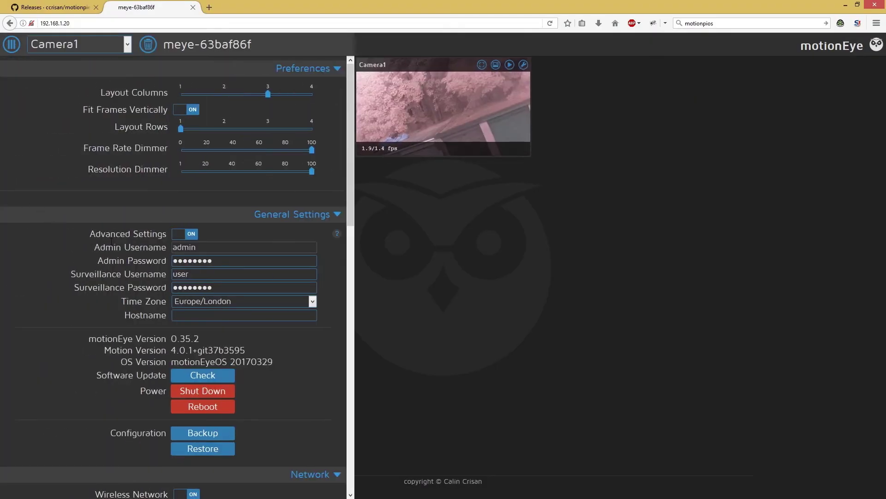
double_click(184, 247)
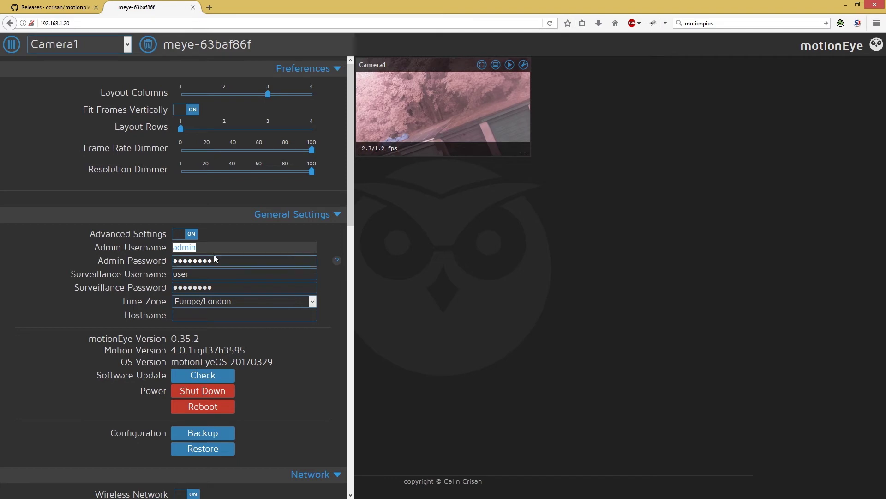
key("Tab")
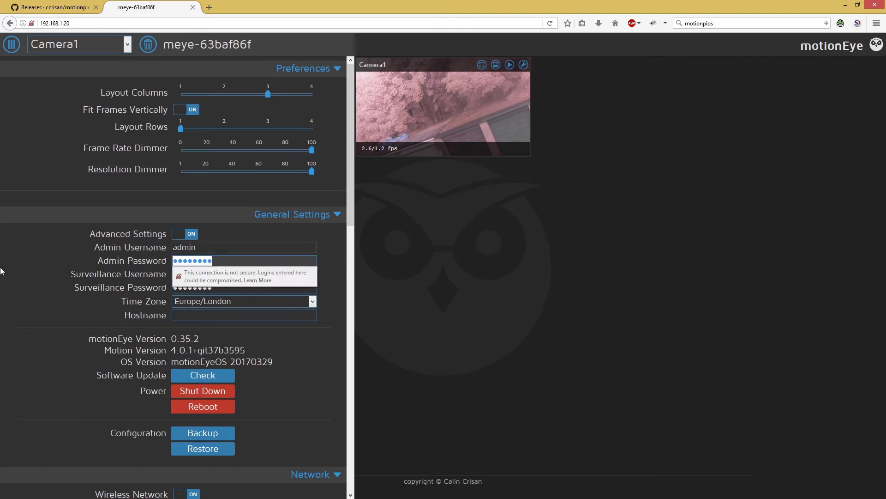
left_click(221, 278)
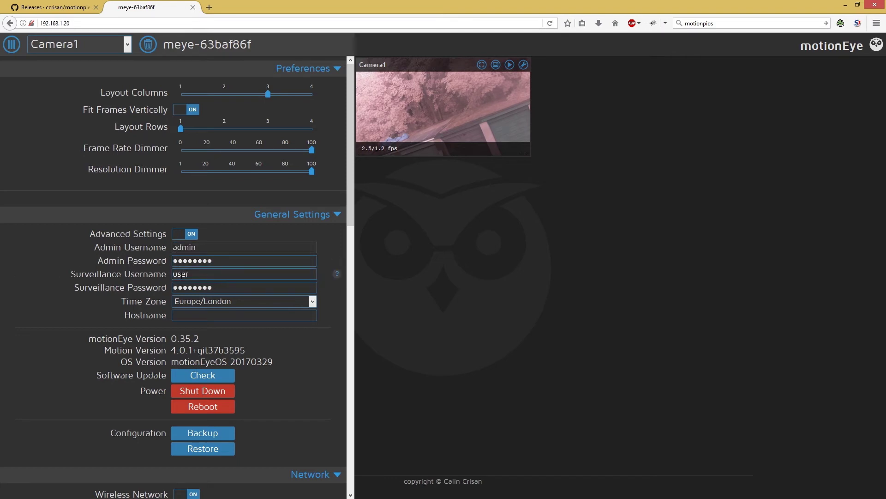
left_click_drag(190, 275, 161, 278)
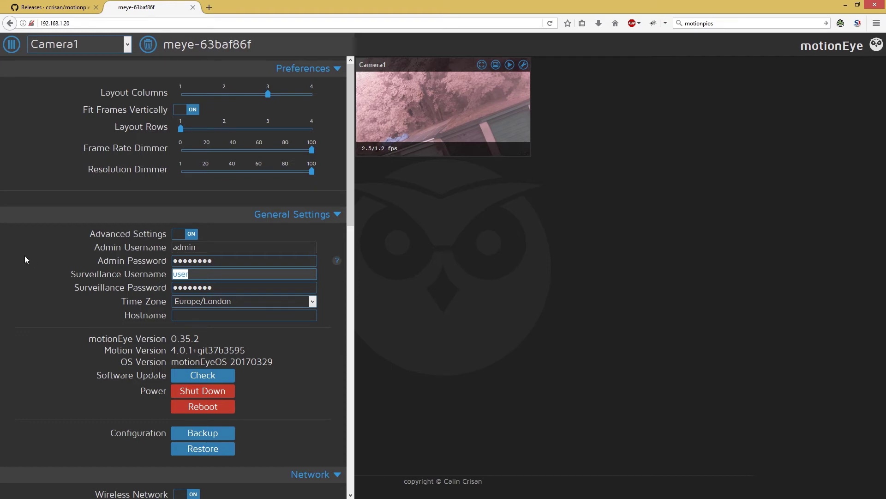
Step: Scroll down and expand Motion Notifications, with email, web hook and command options all off
scroll(36, 255, "down", 3)
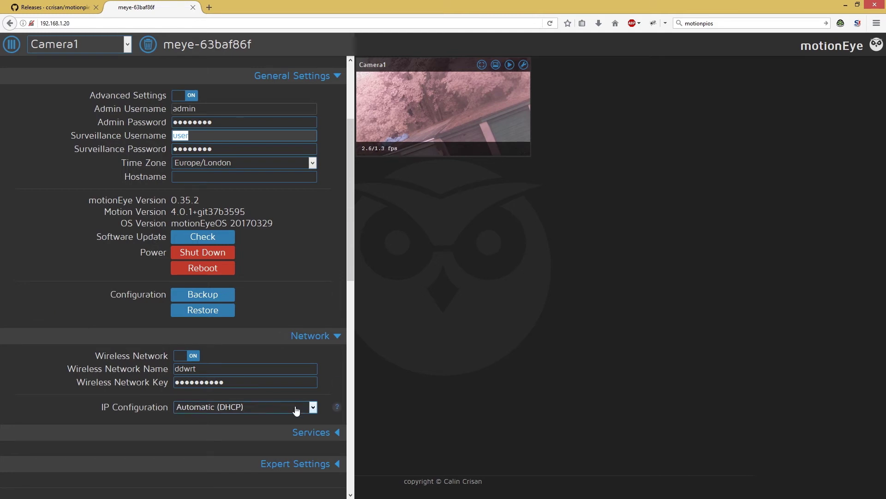
scroll(85, 291, "down", 6)
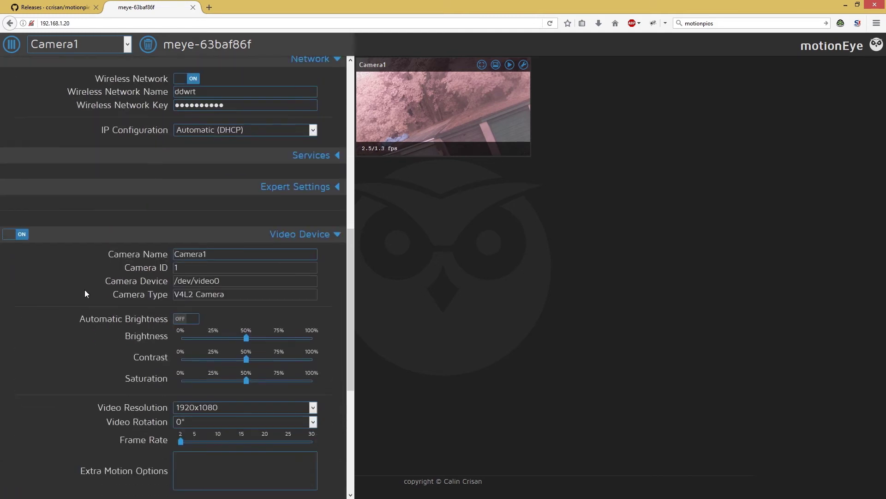
scroll(85, 293, "down", 3)
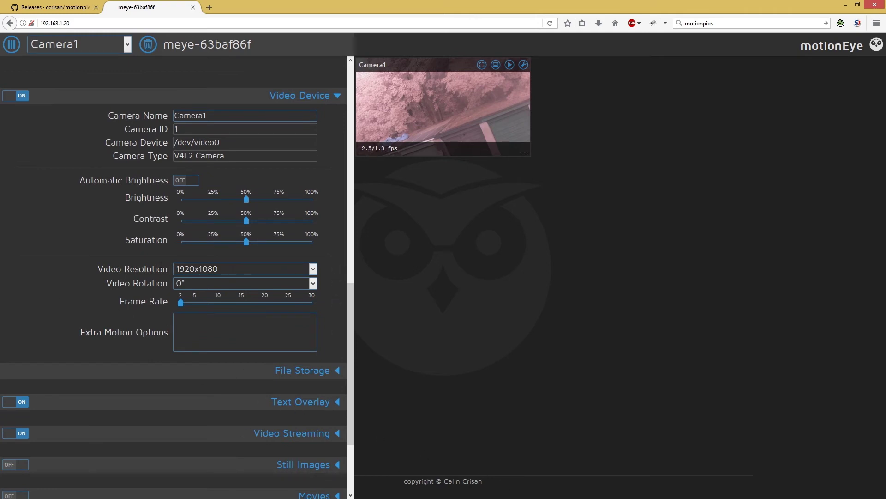
scroll(160, 264, "down", 5)
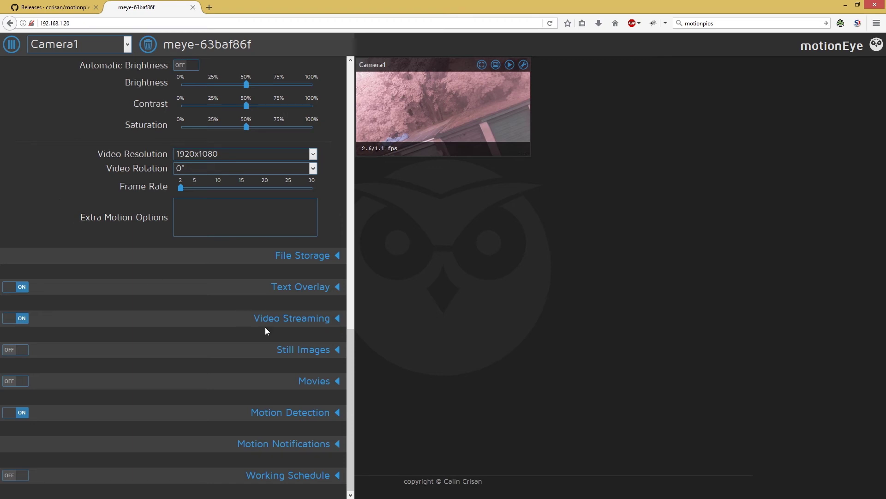
left_click(287, 444)
scroll(114, 386, "down", 2)
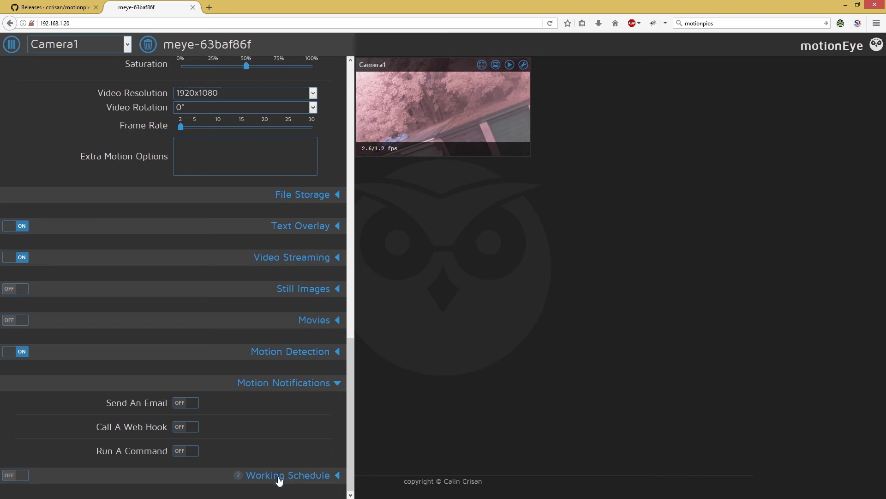
Step: Expand File Storage, keeping the storage device as Custom Path
left_click(292, 196)
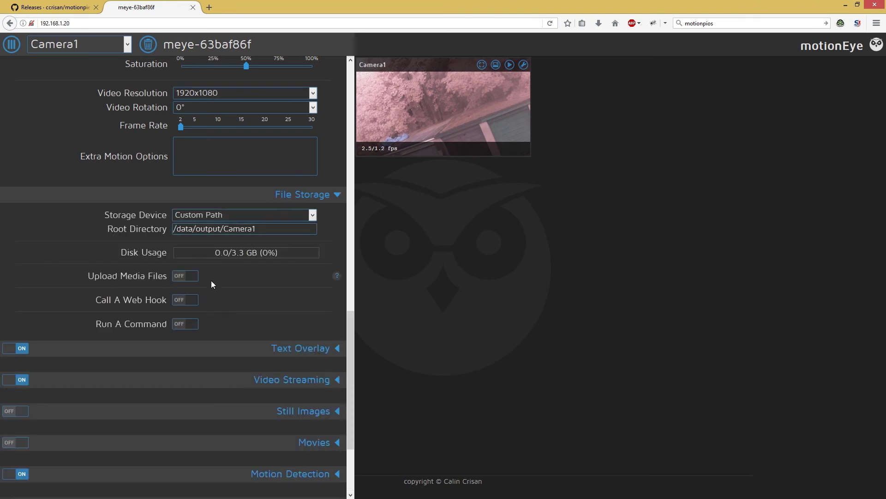
left_click(313, 216)
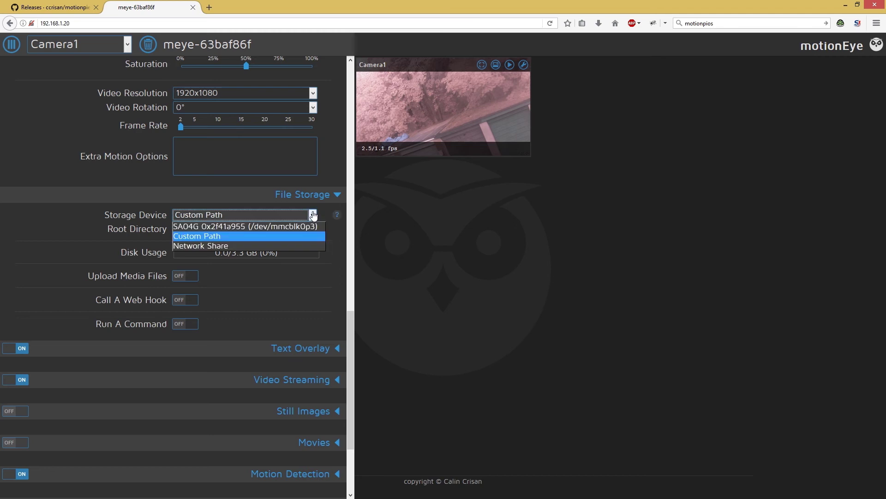
left_click(313, 216)
scroll(193, 361, "down", 5)
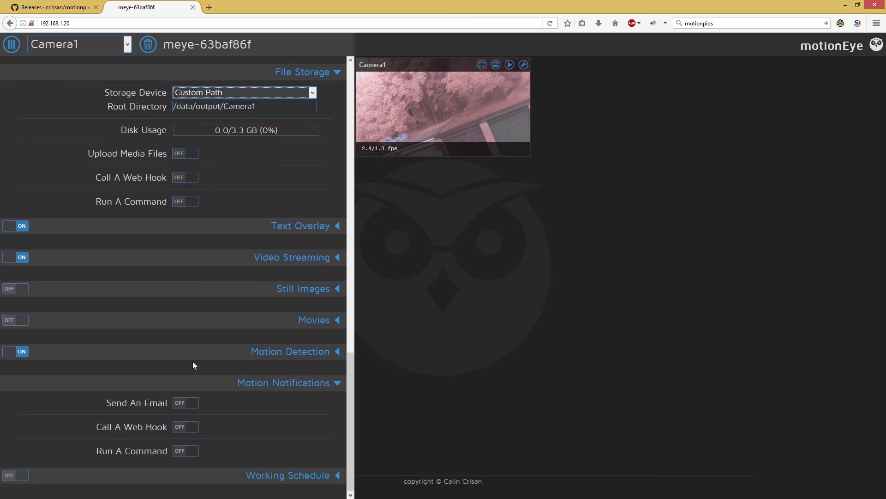
Step: Turn on Working Schedule and Movies recording, briefly checking the Video Streaming settings
left_click(275, 482)
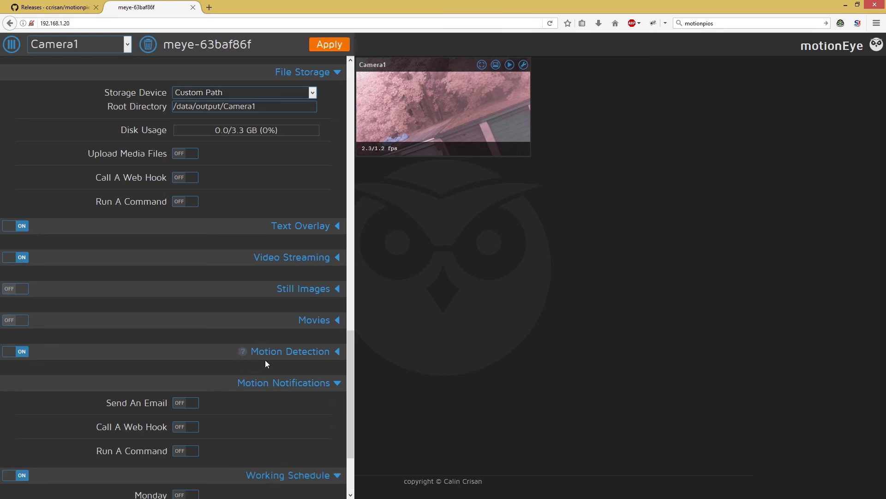
left_click(311, 325)
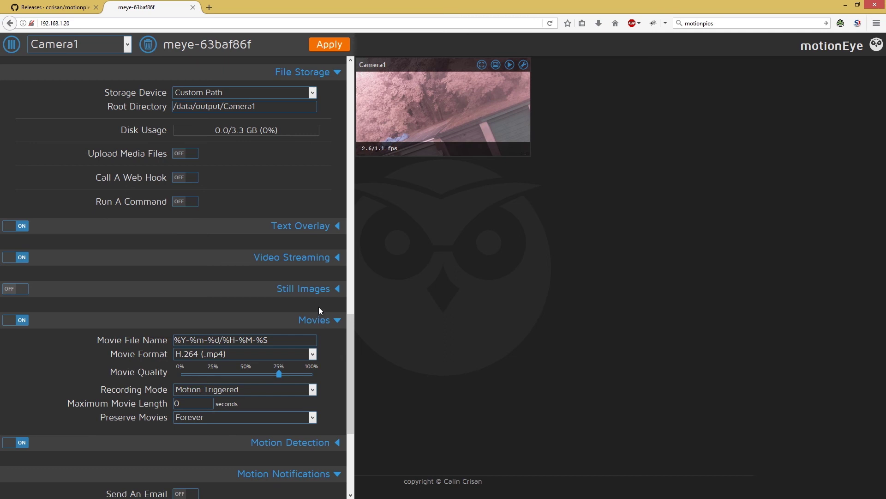
left_click(287, 261)
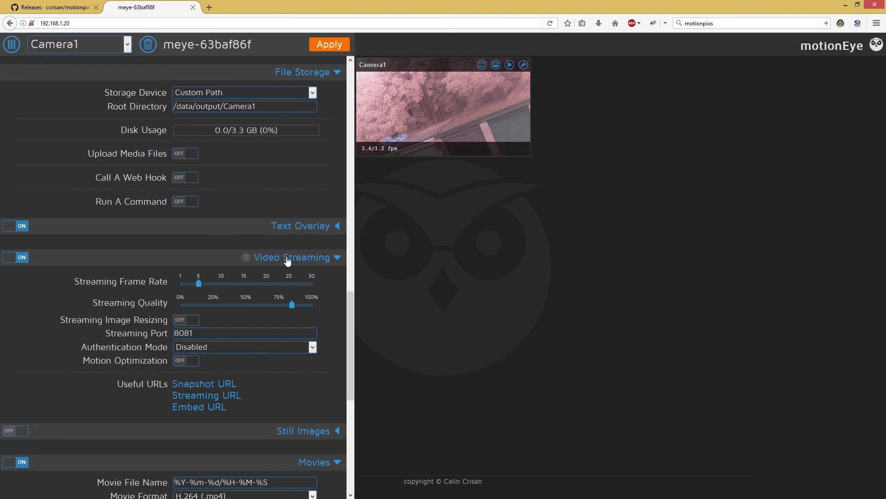
left_click(288, 260)
scroll(136, 358, "up", 10)
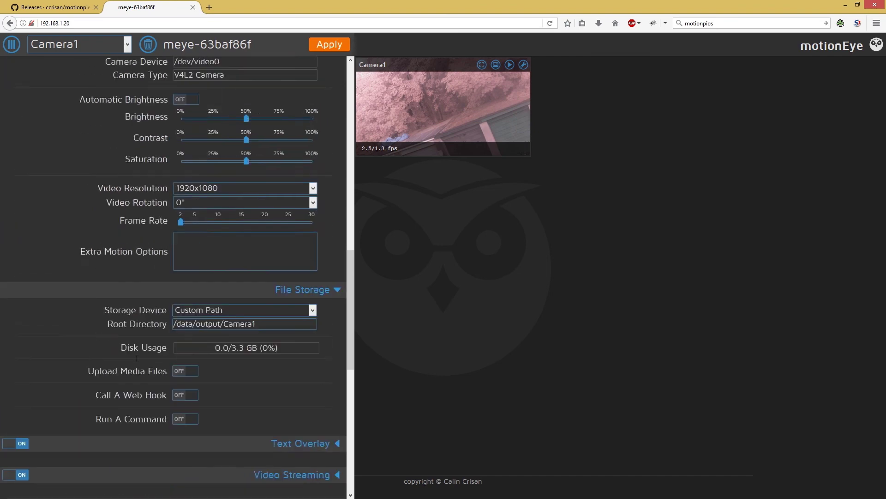
scroll(136, 358, "up", 1)
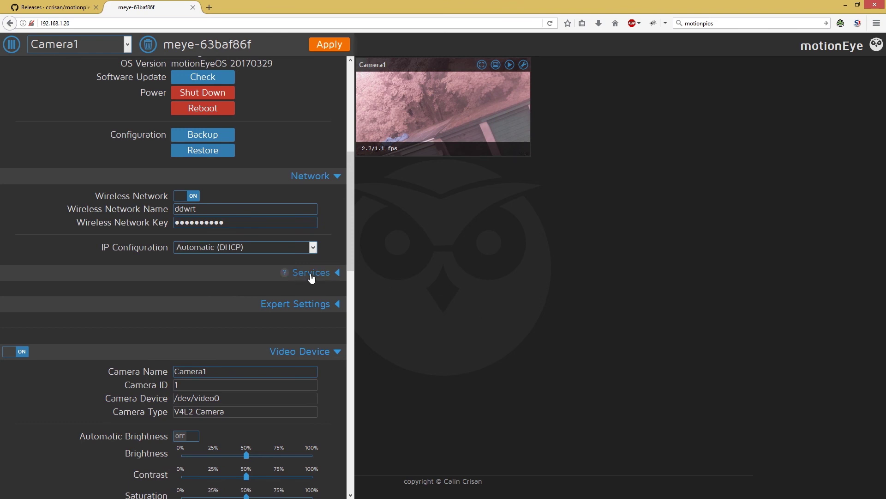
Step: Expand Services to view the FTP, Samba and SSH settings, then go to the GitHub motionpie releases tab
left_click(312, 276)
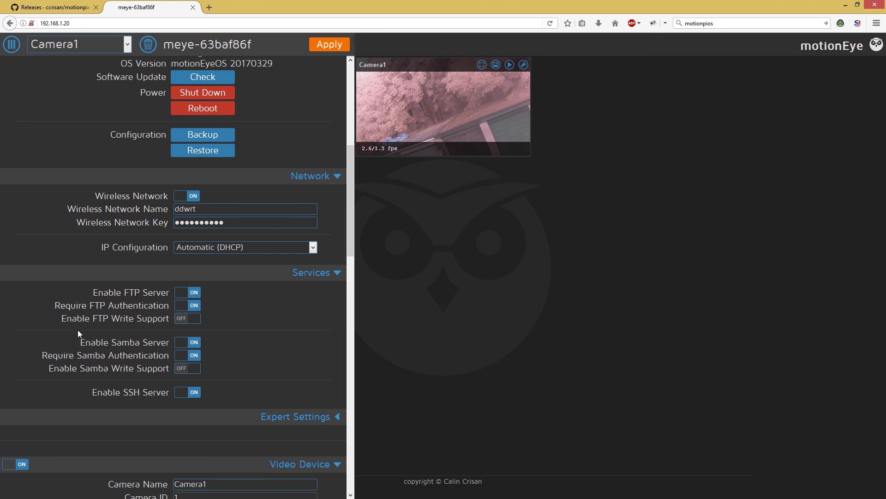
scroll(77, 330, "down", 5)
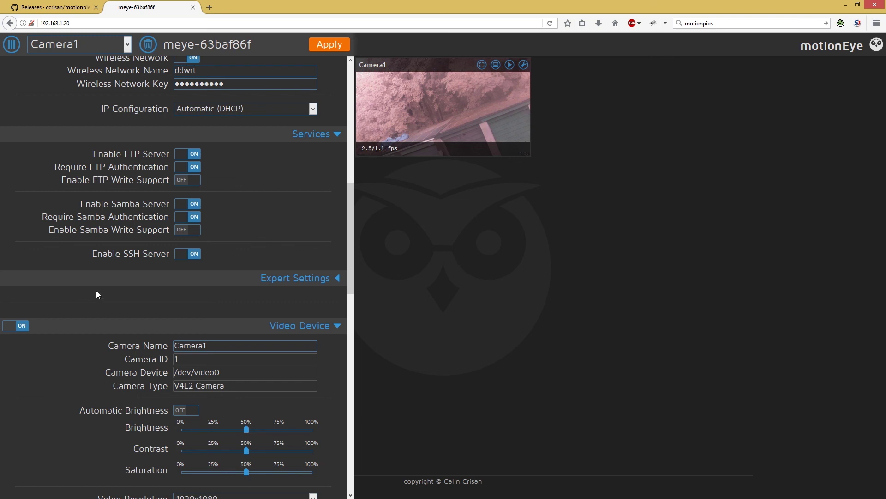
scroll(126, 320, "up", 10)
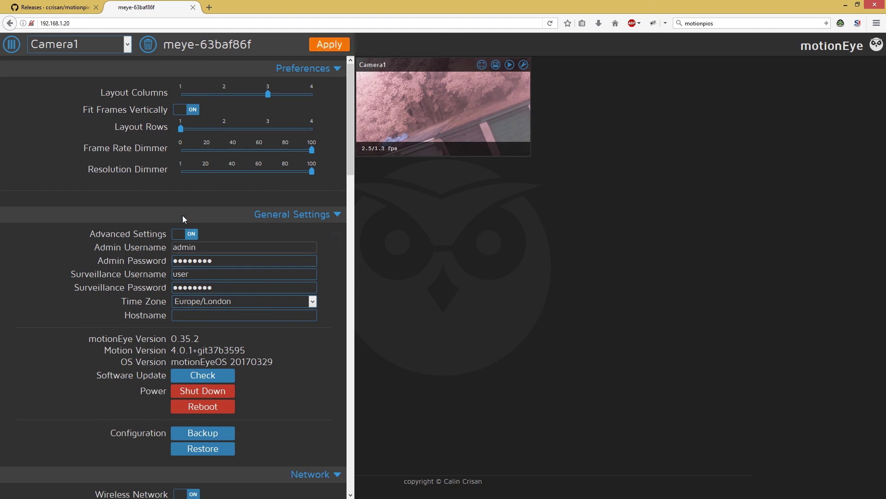
left_click(80, 10)
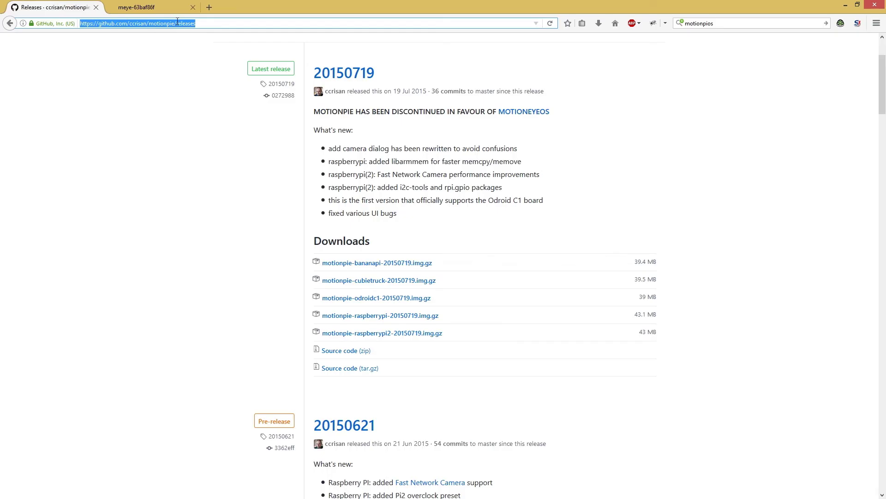